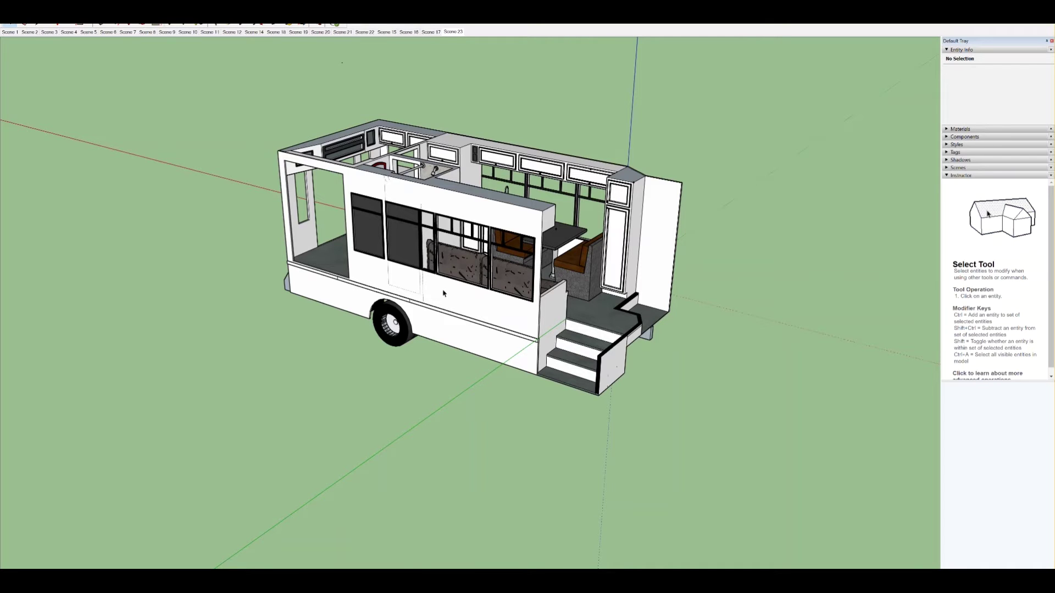
{"action": "middle_click_drag", "start_coordinate": [461, 292], "coordinate": [470, 316]}
{"action": "mouse_move", "coordinate": [390, 324]}
{"action": "middle_mouse_down"}
{"action": "mouse_move", "coordinate": [349, 330]}
{"action": "mouse_move", "coordinate": [526, 276]}
{"action": "mouse_move", "coordinate": [532, 258]}
{"action": "mouse_move", "coordinate": [451, 276]}
{"action": "mouse_move", "coordinate": [357, 273]}
{"action": "mouse_move", "coordinate": [409, 305]}
{"action": "mouse_move", "coordinate": [419, 164]}
{"action": "mouse_move", "coordinate": [441, 235]}
{"action": "mouse_move", "coordinate": [391, 317]}
{"action": "middle_mouse_up"}
{"action": "scroll", "coordinate": [526, 275], "scroll_direction": "down", "scroll_amount": 2}
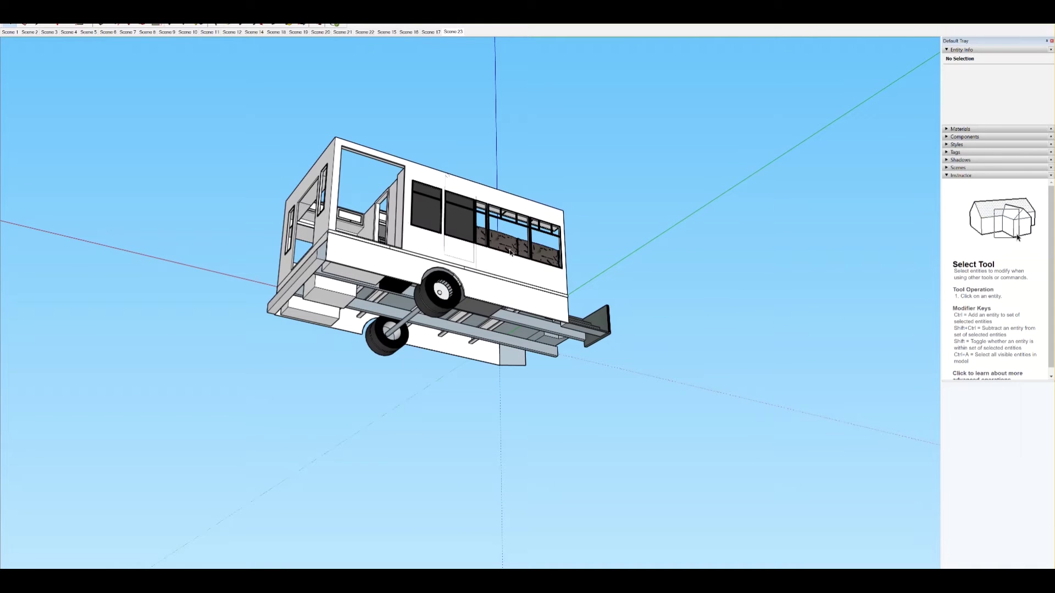
{"action": "middle_click_drag", "start_coordinate": [350, 341], "coordinate": [378, 354]}
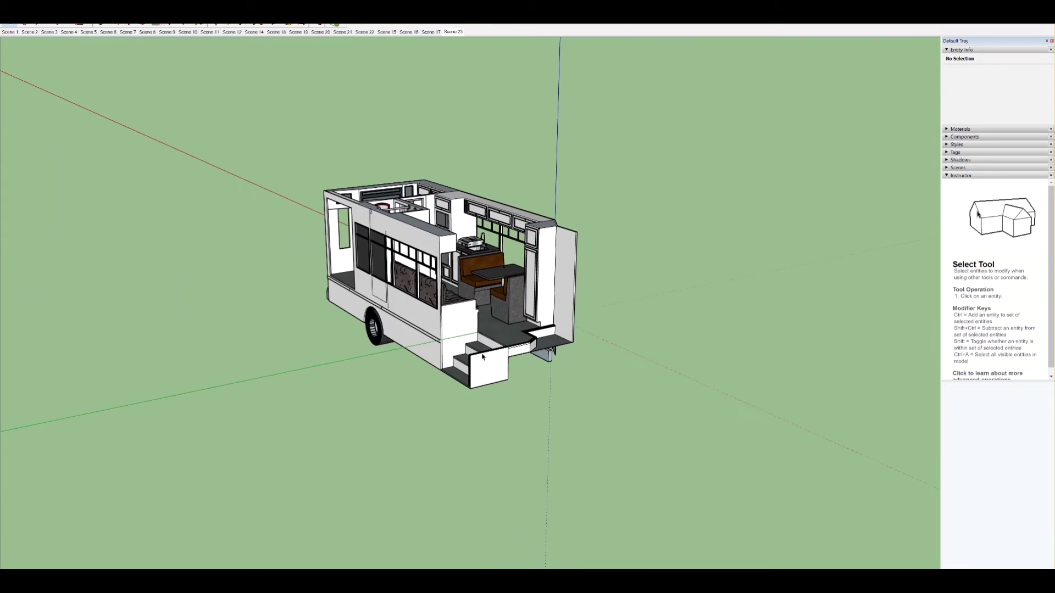
{"action": "scroll", "coordinate": [497, 325], "scroll_direction": "up", "scroll_amount": 6}
{"action": "middle_click_drag", "start_coordinate": [493, 301], "coordinate": [456, 242]}
{"action": "scroll", "coordinate": [456, 239], "scroll_direction": "up", "scroll_amount": 3}
{"action": "scroll", "coordinate": [456, 243], "scroll_direction": "up", "scroll_amount": 5}
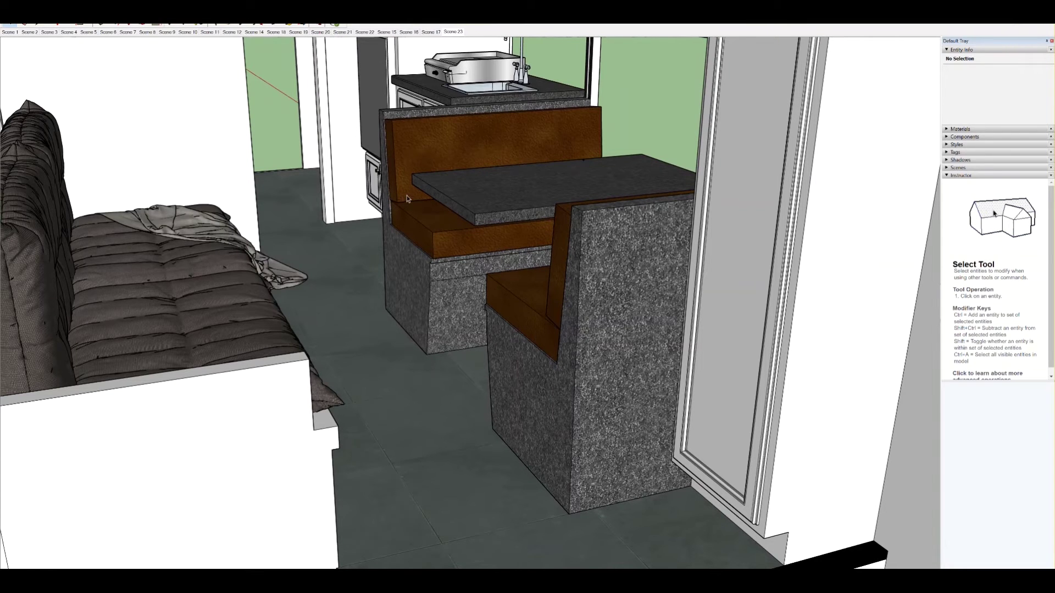
{"action": "scroll", "coordinate": [407, 196], "scroll_direction": "down", "scroll_amount": 10}
{"action": "middle_click_drag", "start_coordinate": [505, 195], "coordinate": [587, 254]}
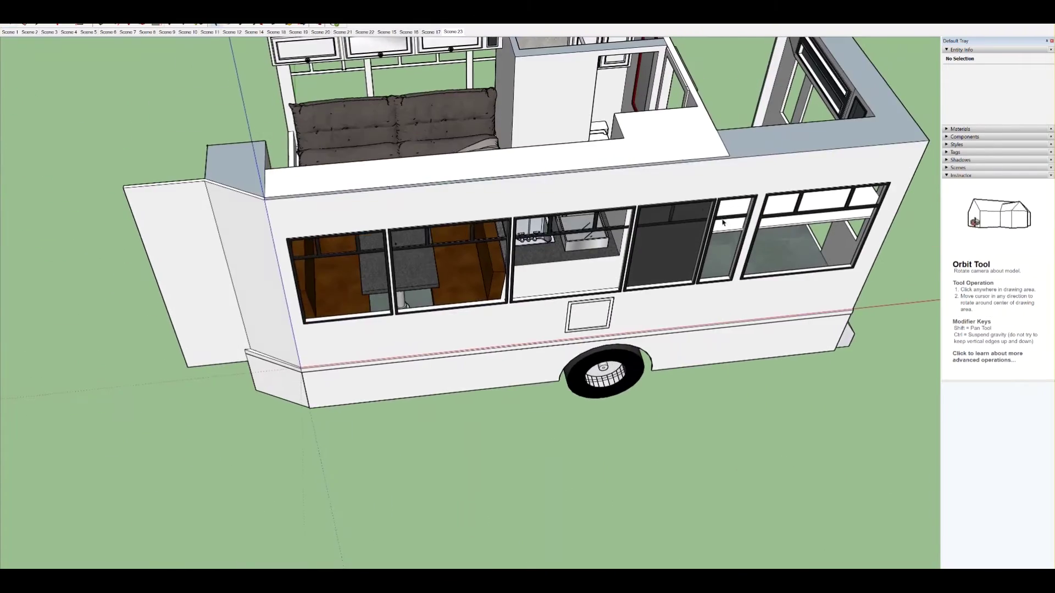
{"action": "scroll", "coordinate": [710, 192], "scroll_direction": "up", "scroll_amount": 6}
{"action": "scroll", "coordinate": [711, 192], "scroll_direction": "up", "scroll_amount": 6}
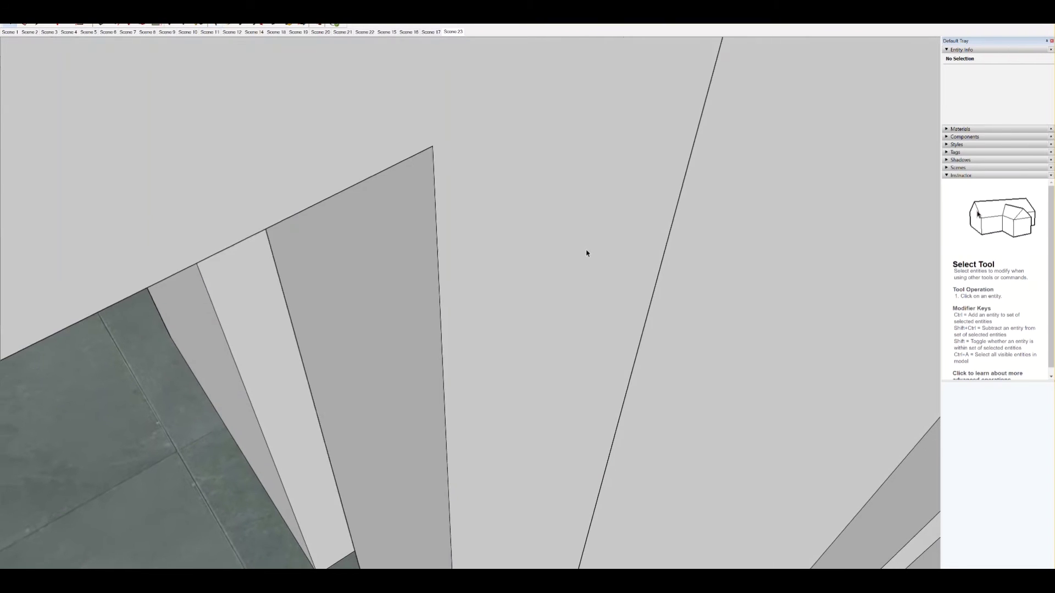
{"action": "scroll", "coordinate": [587, 253], "scroll_direction": "down", "scroll_amount": 4}
{"action": "middle_click_drag", "start_coordinate": [584, 202], "coordinate": [501, 240]}
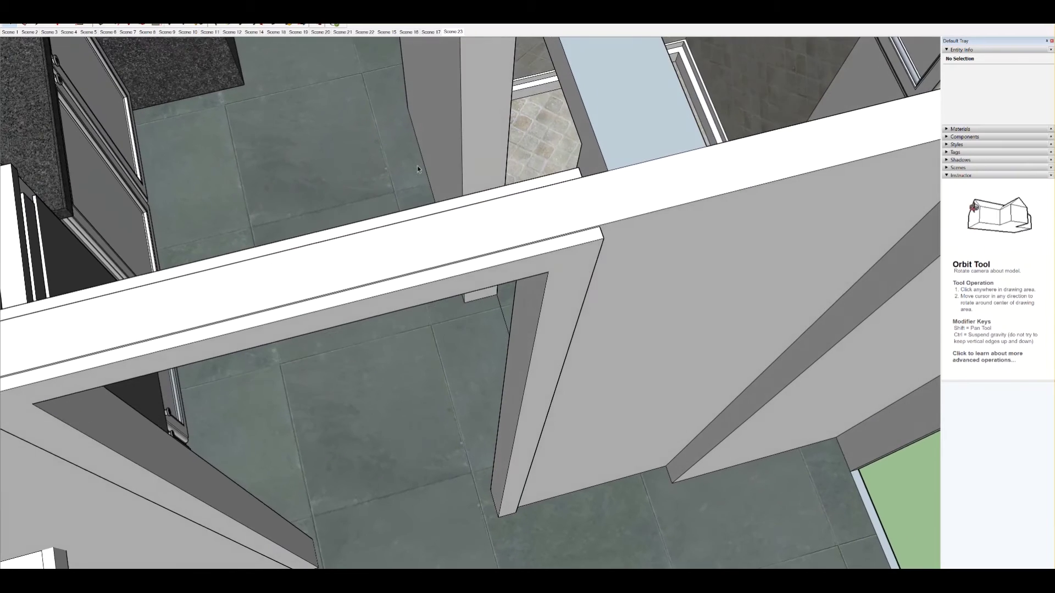
{"action": "scroll", "coordinate": [501, 240], "scroll_direction": "down", "scroll_amount": 5}
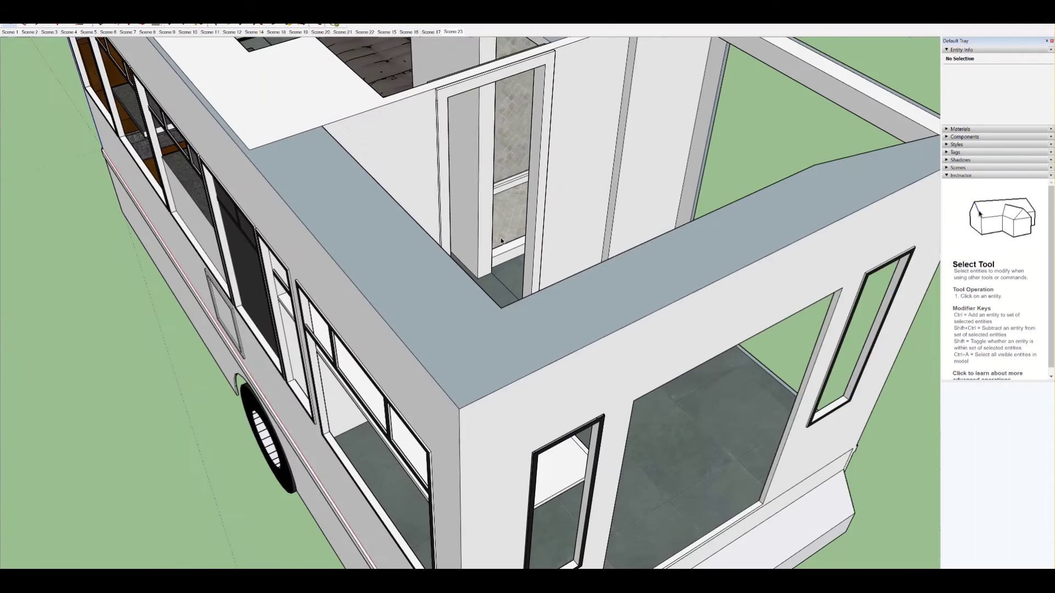
{"action": "scroll", "coordinate": [501, 241], "scroll_direction": "down", "scroll_amount": 8}
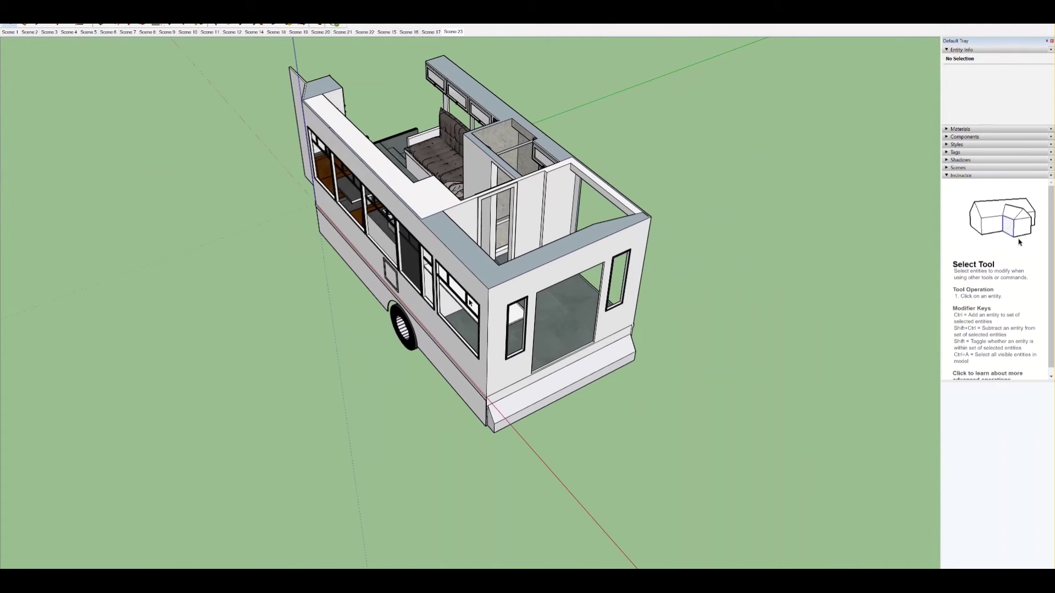
{"action": "middle_click_drag", "start_coordinate": [471, 299], "coordinate": [473, 349]}
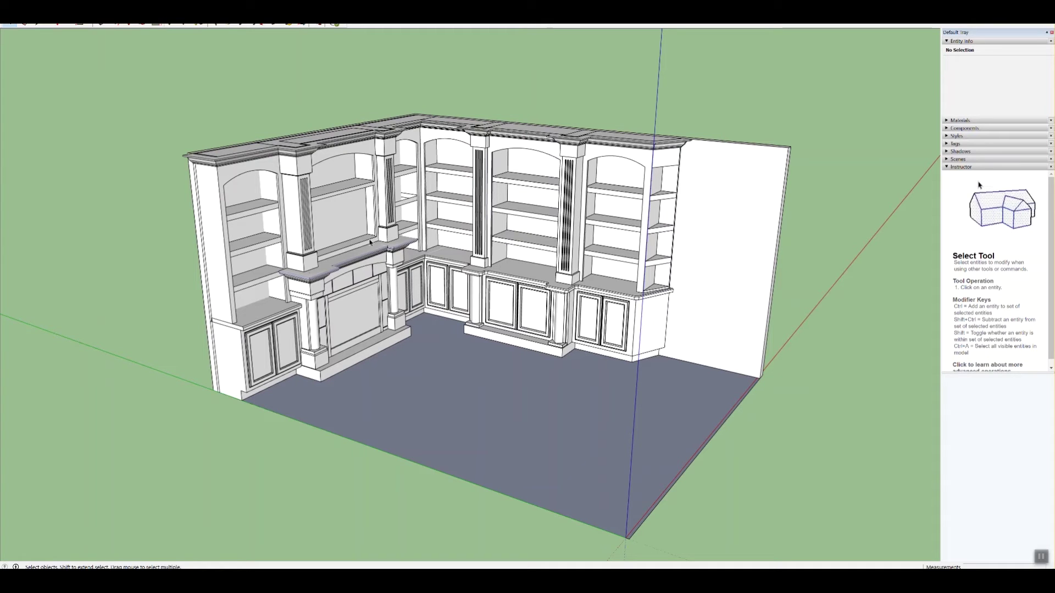
Zoom in and orbit around the library cabinet's lower doors
{"action": "scroll", "coordinate": [467, 294], "scroll_direction": "up", "scroll_amount": 1}
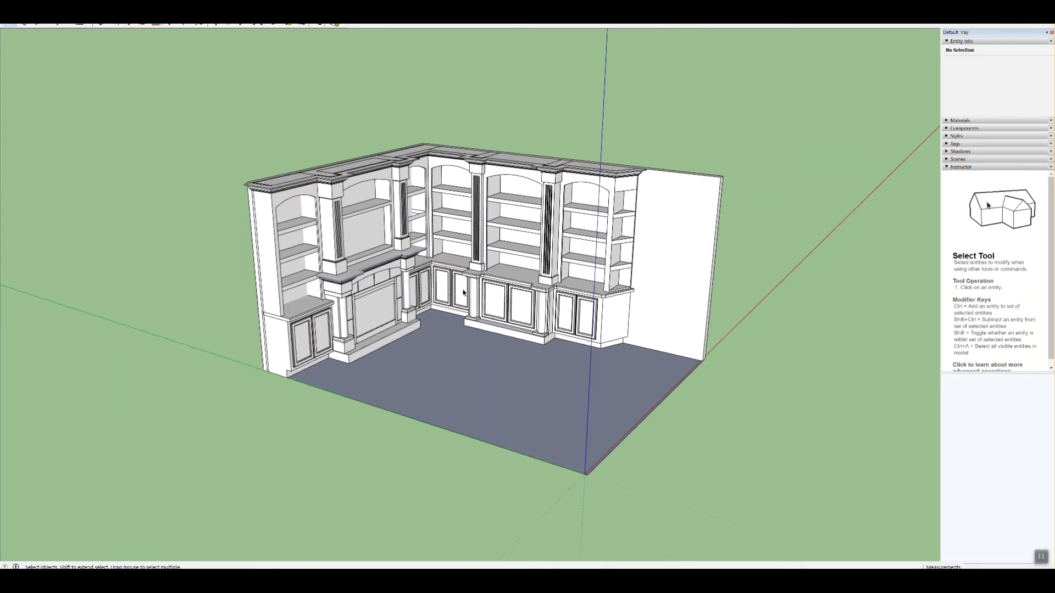
{"action": "scroll", "coordinate": [441, 295], "scroll_direction": "up", "scroll_amount": 1}
{"action": "scroll", "coordinate": [441, 295], "scroll_direction": "up", "scroll_amount": 6}
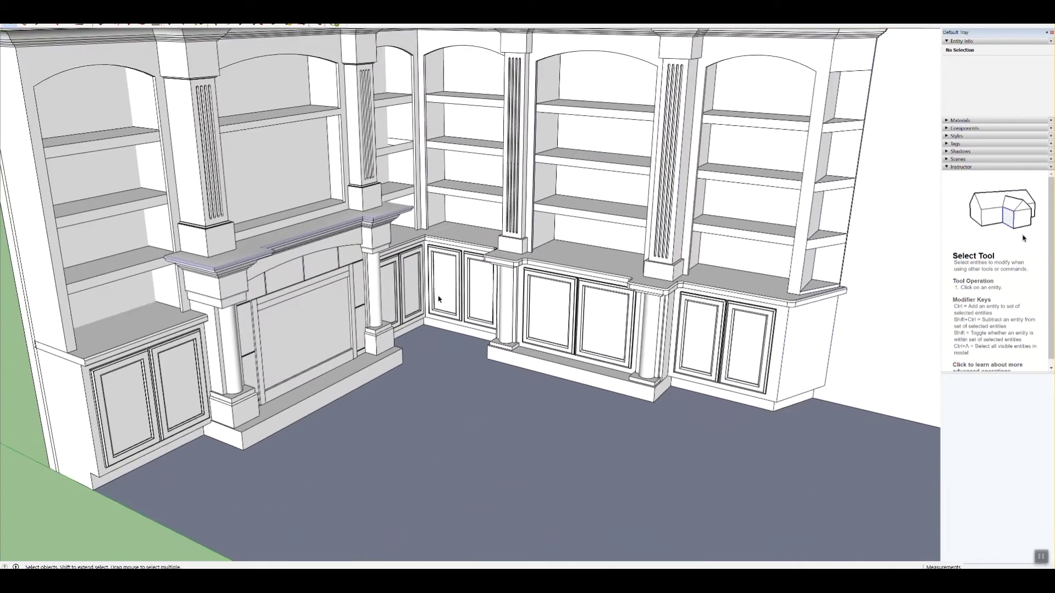
{"action": "scroll", "coordinate": [450, 271], "scroll_direction": "up", "scroll_amount": 8}
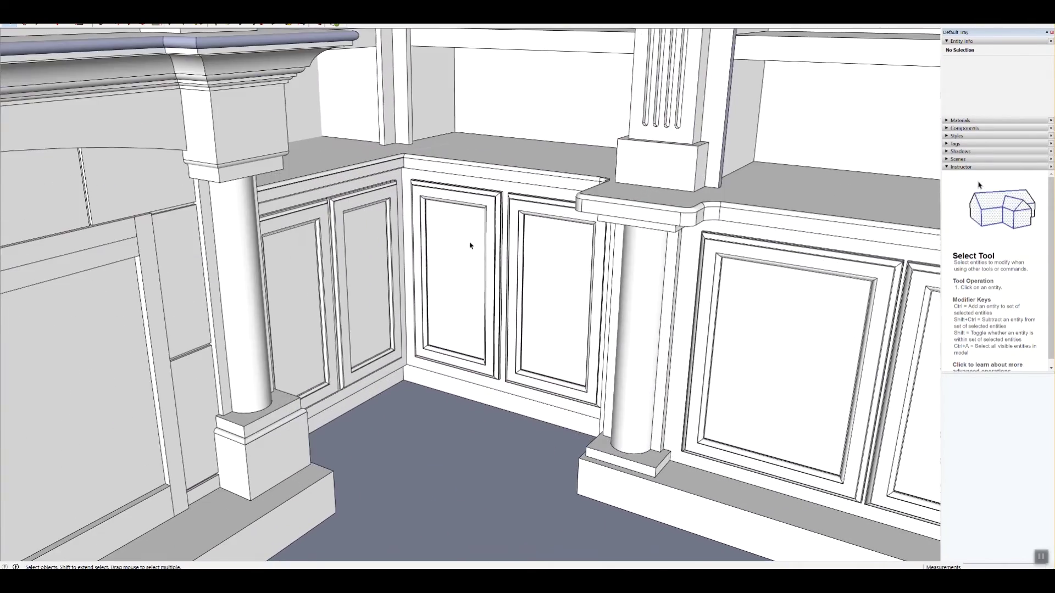
{"action": "scroll", "coordinate": [493, 233], "scroll_direction": "up", "scroll_amount": 3}
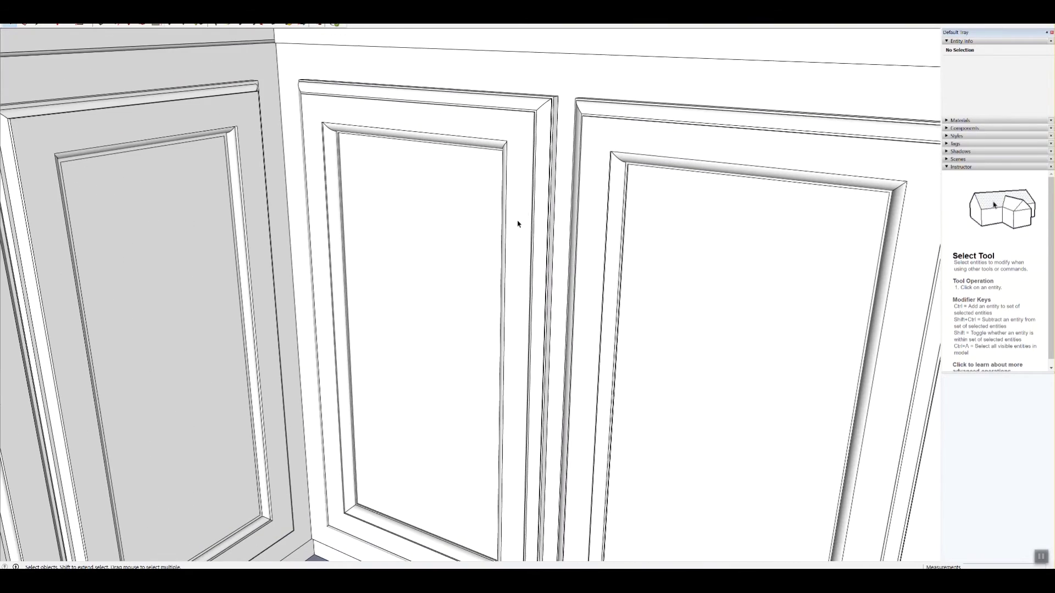
{"action": "middle_click_drag", "start_coordinate": [518, 223], "coordinate": [485, 189]}
Orbit across the cabinet shelves and up to look down into the cabinet corner
{"action": "scroll", "coordinate": [486, 190], "scroll_direction": "down", "scroll_amount": 15}
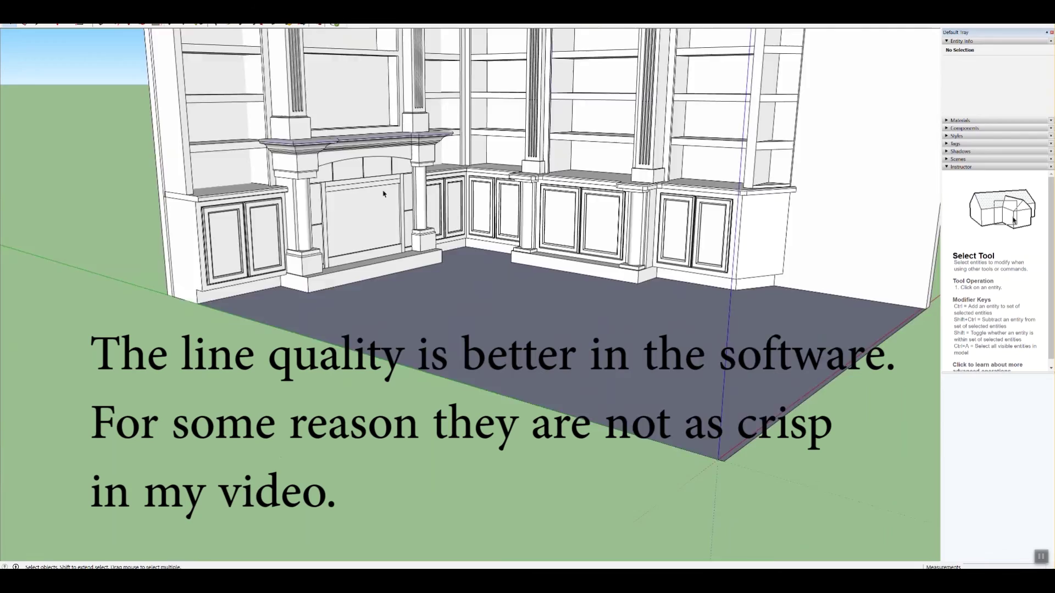
{"action": "scroll", "coordinate": [388, 194], "scroll_direction": "down", "scroll_amount": 4}
{"action": "scroll", "coordinate": [436, 108], "scroll_direction": "up", "scroll_amount": 8}
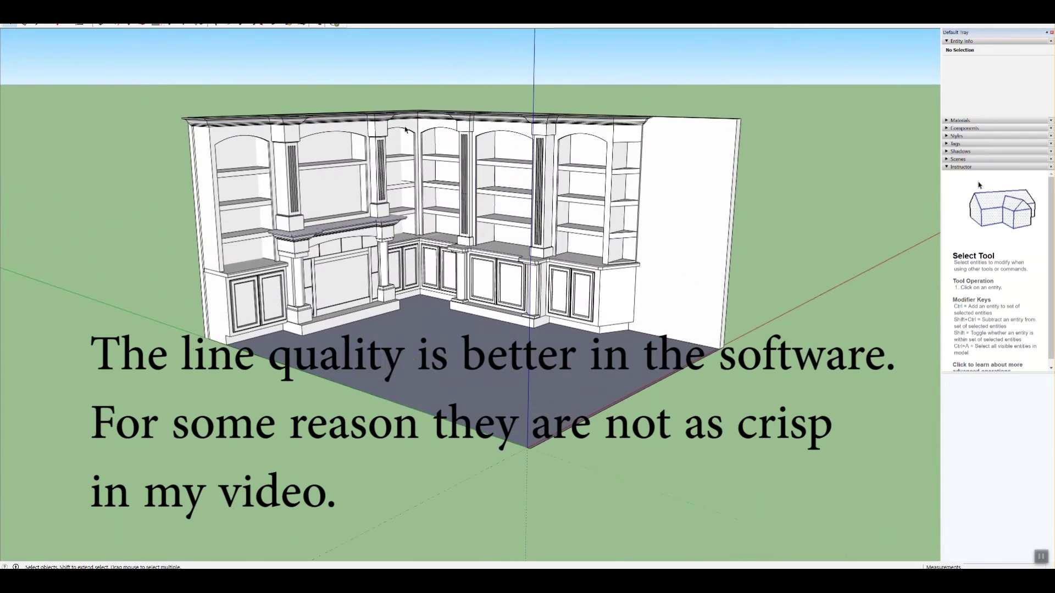
{"action": "scroll", "coordinate": [387, 170], "scroll_direction": "up", "scroll_amount": 6}
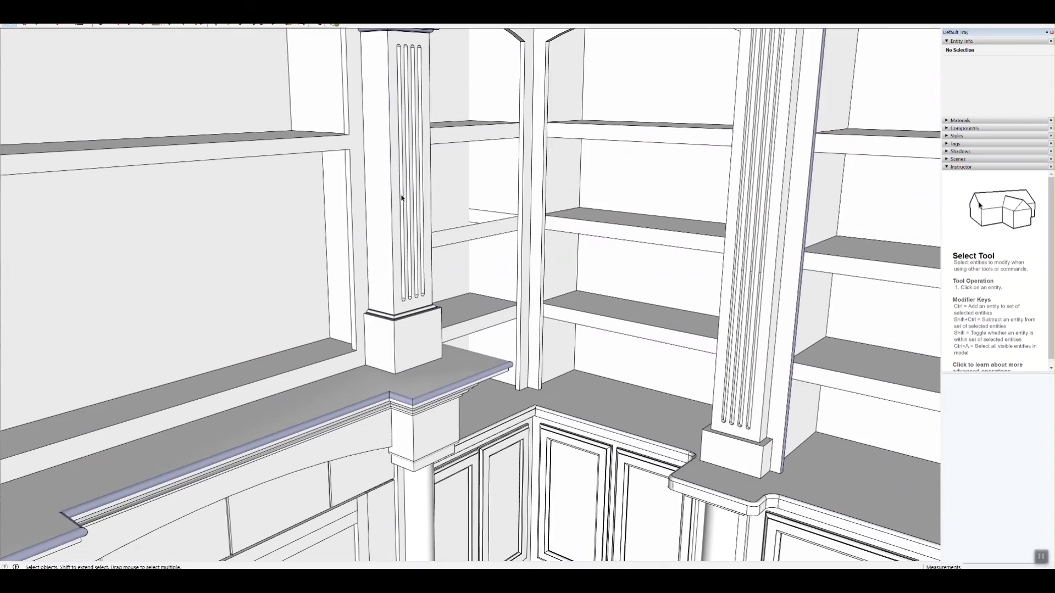
{"action": "mouse_move", "coordinate": [388, 203]}
{"action": "middle_mouse_down"}
{"action": "mouse_move", "coordinate": [369, 203]}
{"action": "mouse_move", "coordinate": [389, 75]}
{"action": "mouse_move", "coordinate": [489, 53]}
{"action": "mouse_move", "coordinate": [472, 71]}
{"action": "middle_mouse_up"}
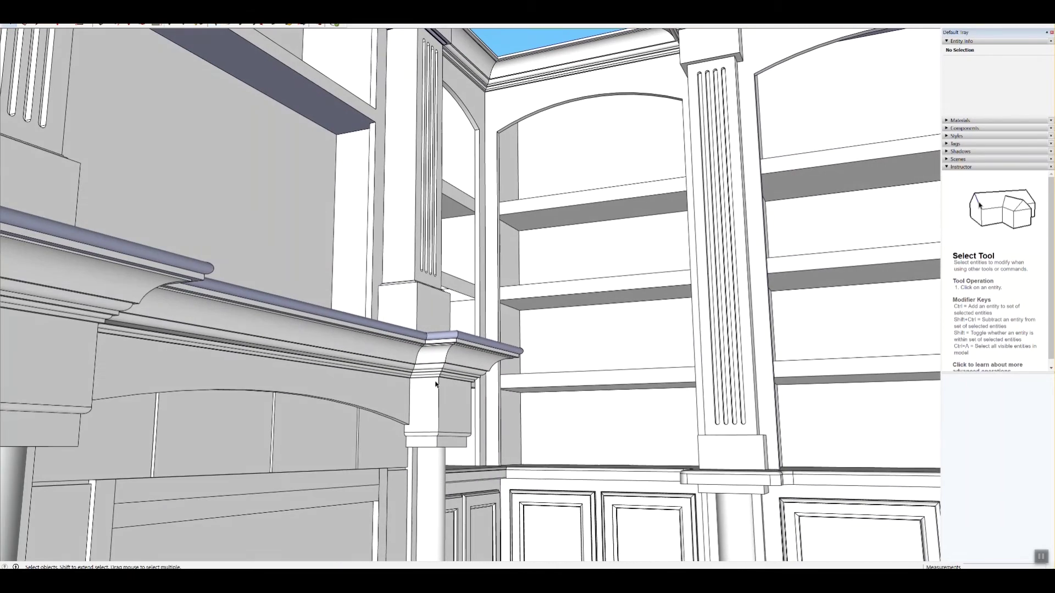
{"action": "scroll", "coordinate": [515, 389], "scroll_direction": "down", "scroll_amount": 10}
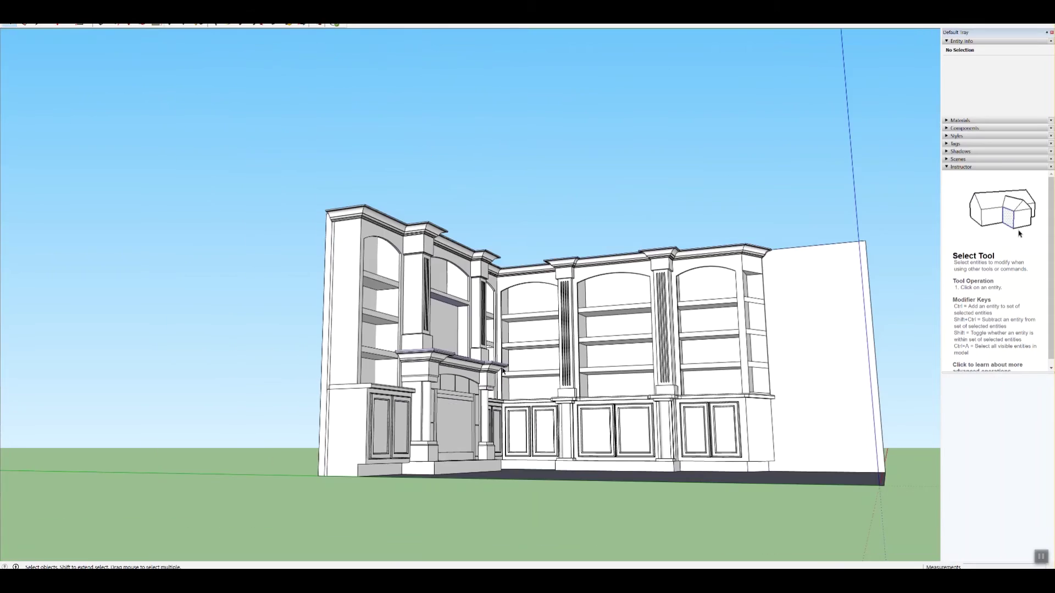
{"action": "scroll", "coordinate": [560, 311], "scroll_direction": "up", "scroll_amount": 2}
{"action": "middle_click_drag", "start_coordinate": [559, 311], "coordinate": [484, 406]}
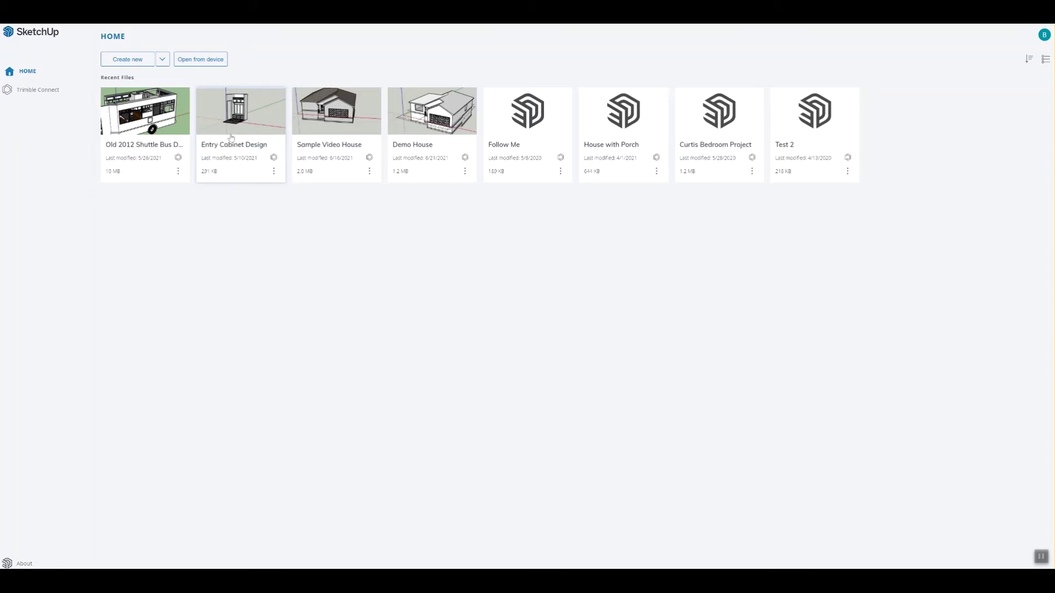
Open the Entry Cabinet Design model and orbit to look down on it
{"action": "left_click", "coordinate": [231, 137]}
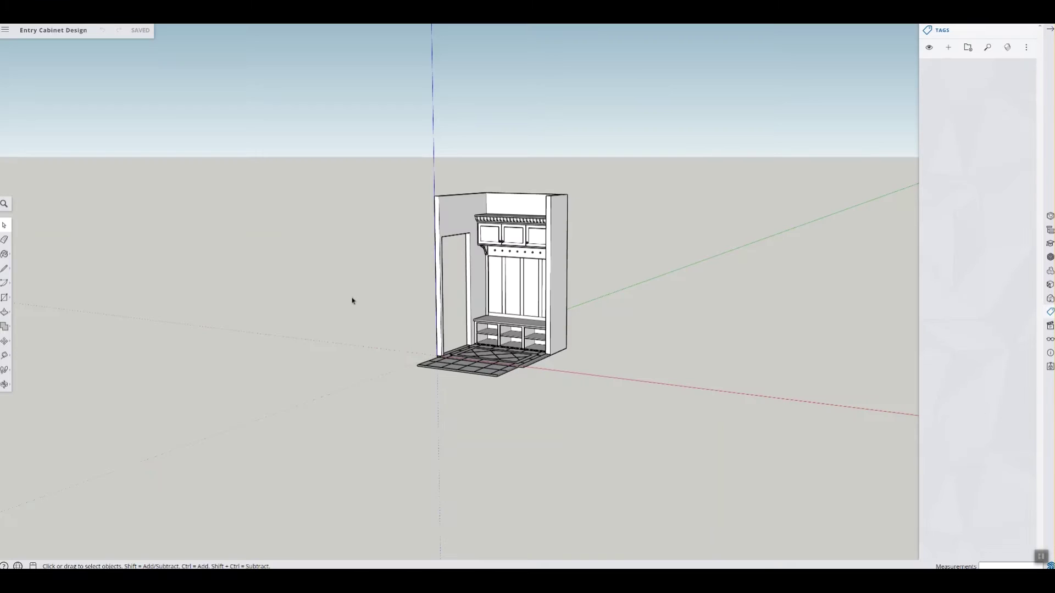
{"action": "scroll", "coordinate": [511, 365], "scroll_direction": "down", "scroll_amount": 1}
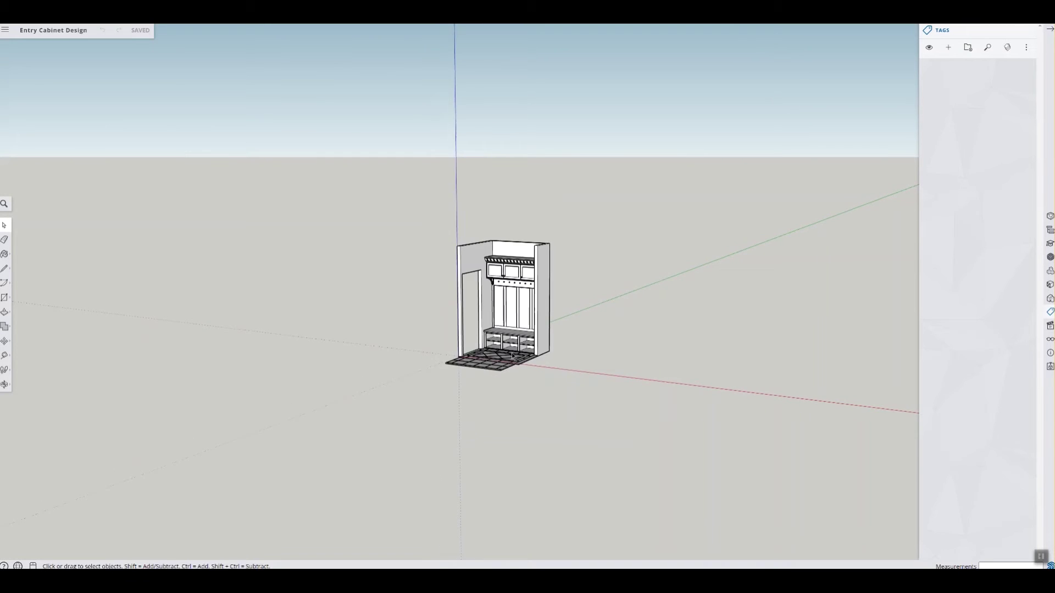
{"action": "scroll", "coordinate": [508, 369], "scroll_direction": "up", "scroll_amount": 6}
{"action": "scroll", "coordinate": [501, 372], "scroll_direction": "down", "scroll_amount": 2}
{"action": "scroll", "coordinate": [503, 373], "scroll_direction": "down", "scroll_amount": 3}
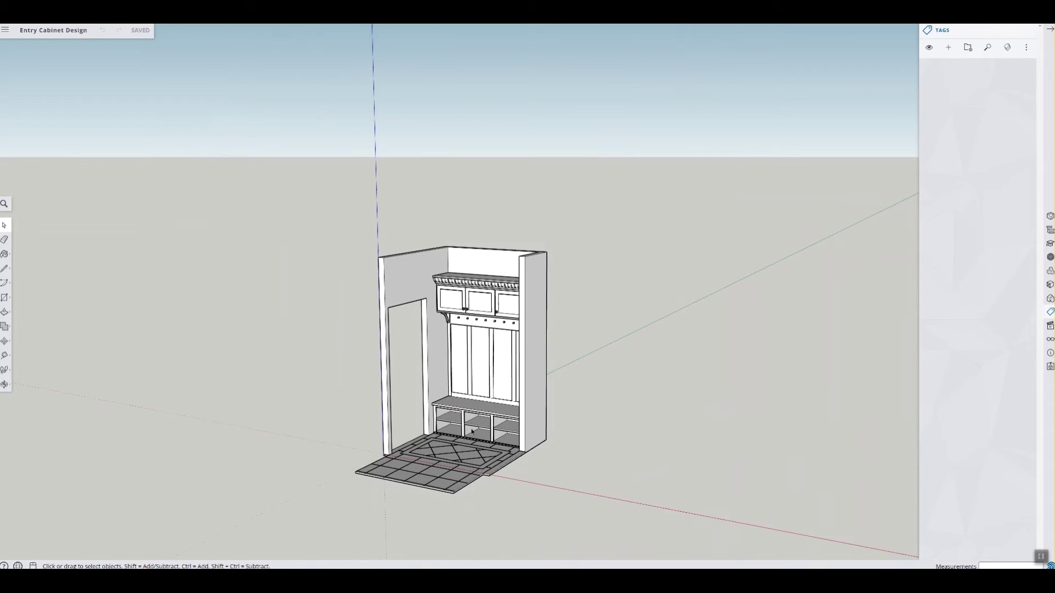
{"action": "middle_click_drag", "start_coordinate": [503, 373], "coordinate": [445, 464]}
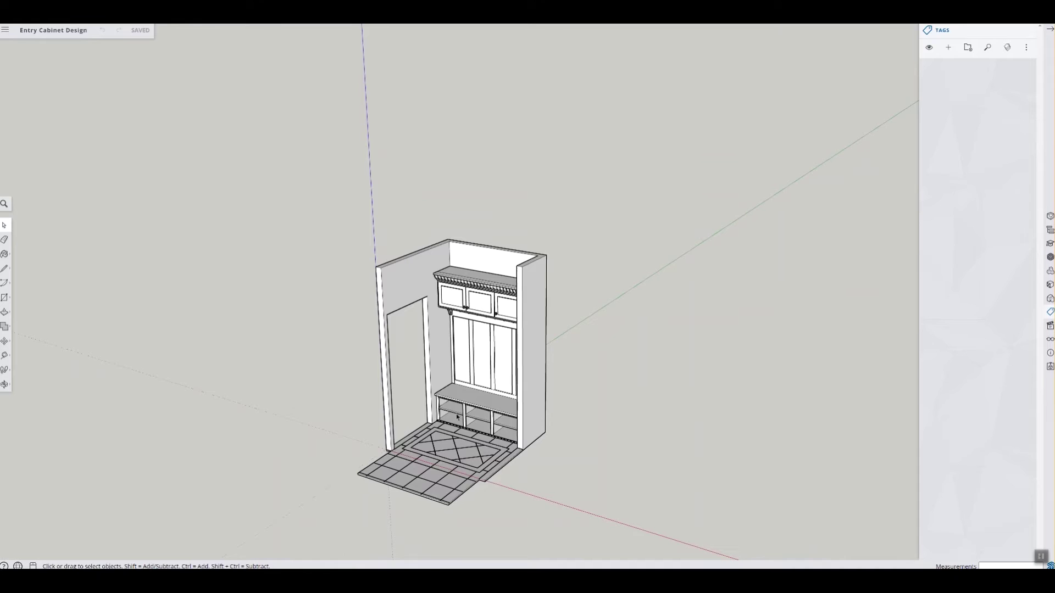
Orbit the upper cabinet from the left and above right, then open the main menu
{"action": "scroll", "coordinate": [478, 300], "scroll_direction": "up", "scroll_amount": 6}
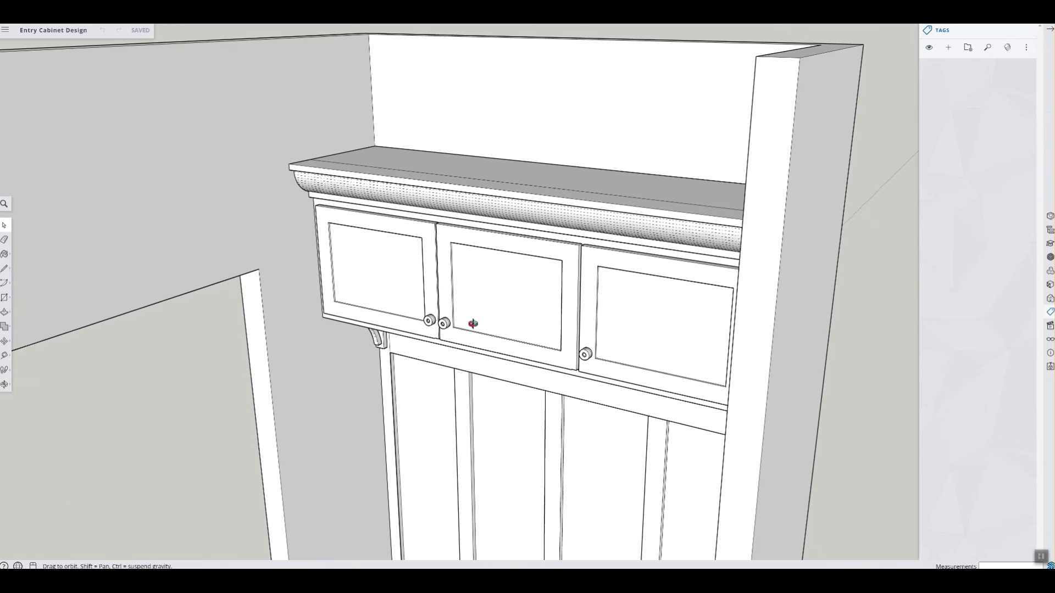
{"action": "middle_click_drag", "start_coordinate": [468, 313], "coordinate": [682, 291]}
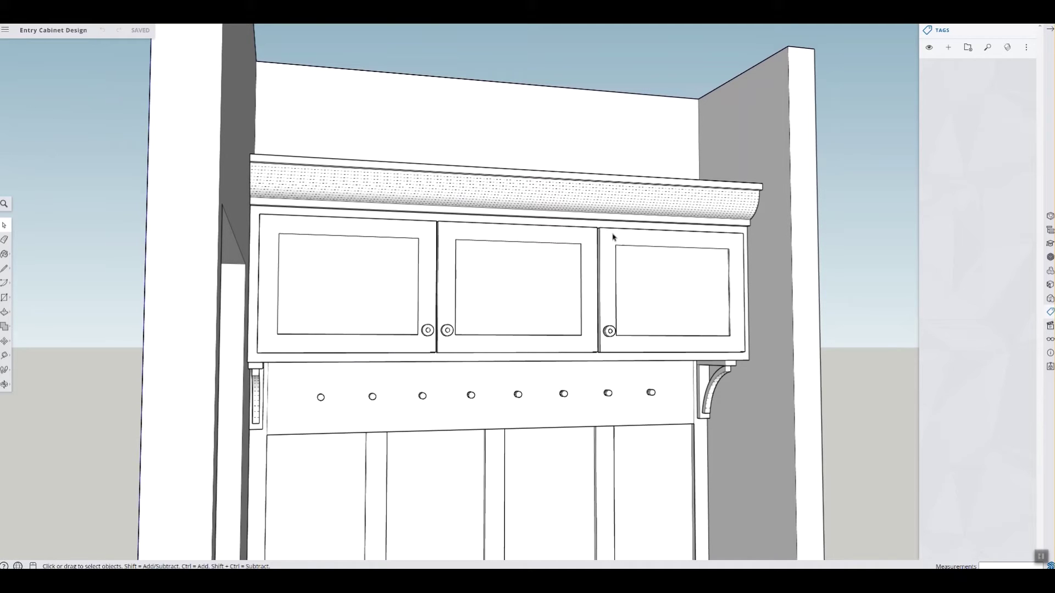
{"action": "middle_click_drag", "start_coordinate": [405, 281], "coordinate": [310, 226]}
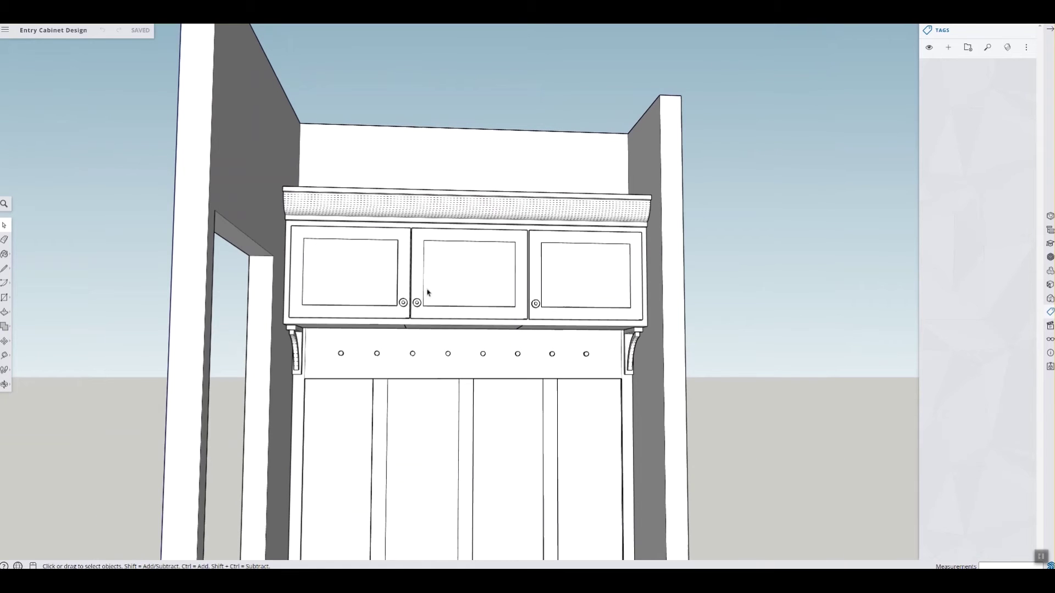
{"action": "scroll", "coordinate": [429, 293], "scroll_direction": "down", "scroll_amount": 5}
{"action": "scroll", "coordinate": [440, 316], "scroll_direction": "up", "scroll_amount": 2}
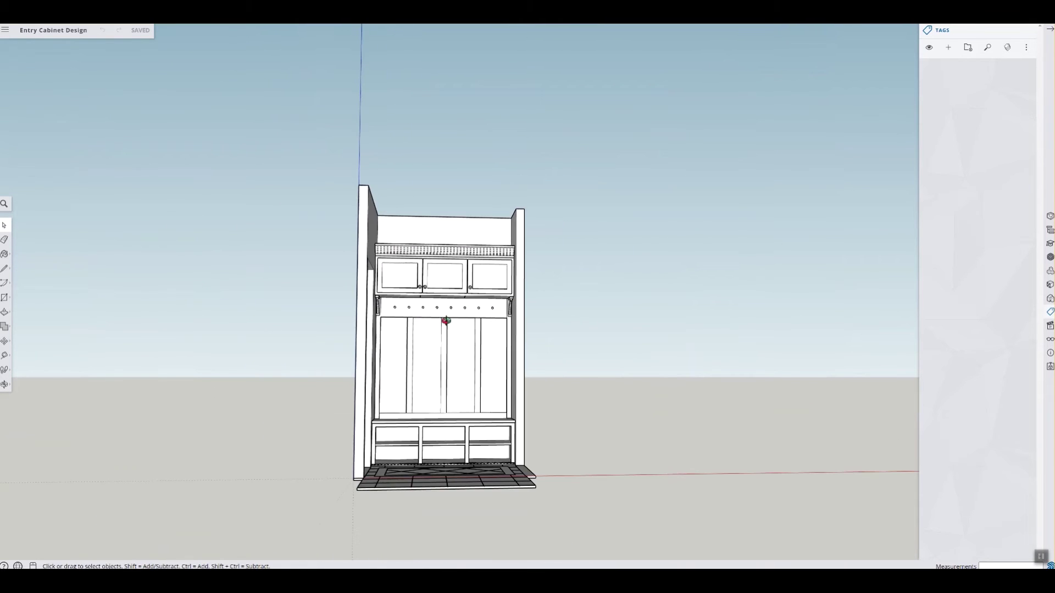
{"action": "middle_click_drag", "start_coordinate": [446, 320], "coordinate": [385, 305]}
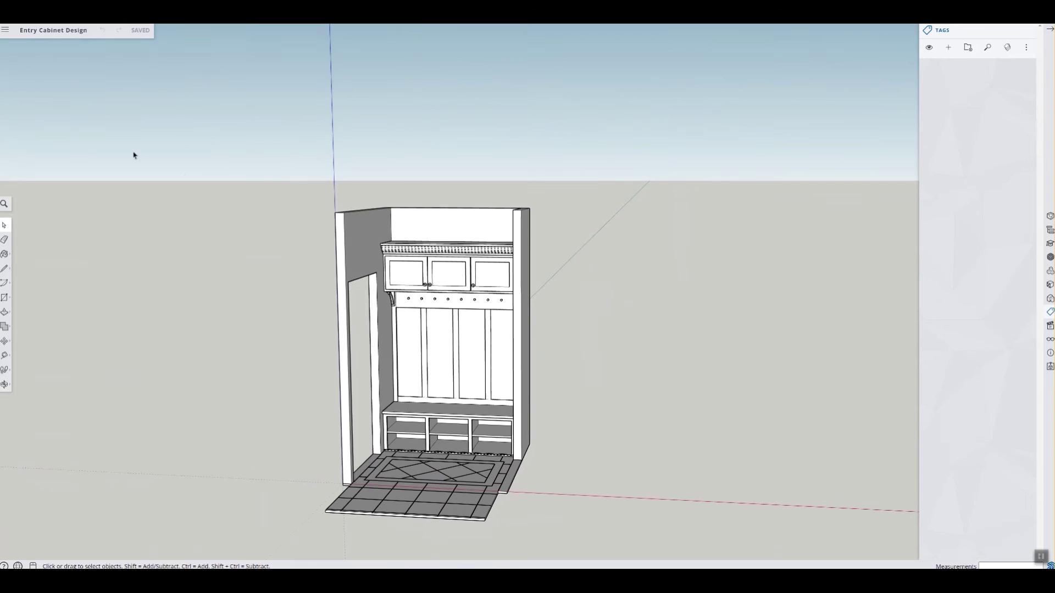
{"action": "left_click", "coordinate": [6, 31]}
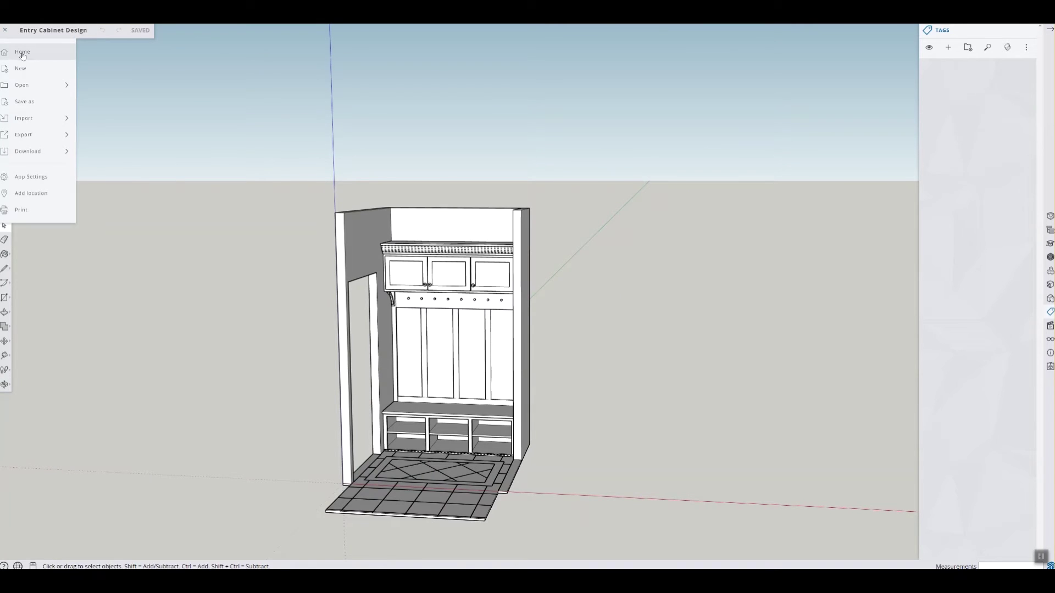
Go back Home to Demo House and orbit it from the front to an overhead view
{"action": "left_click", "coordinate": [22, 55]}
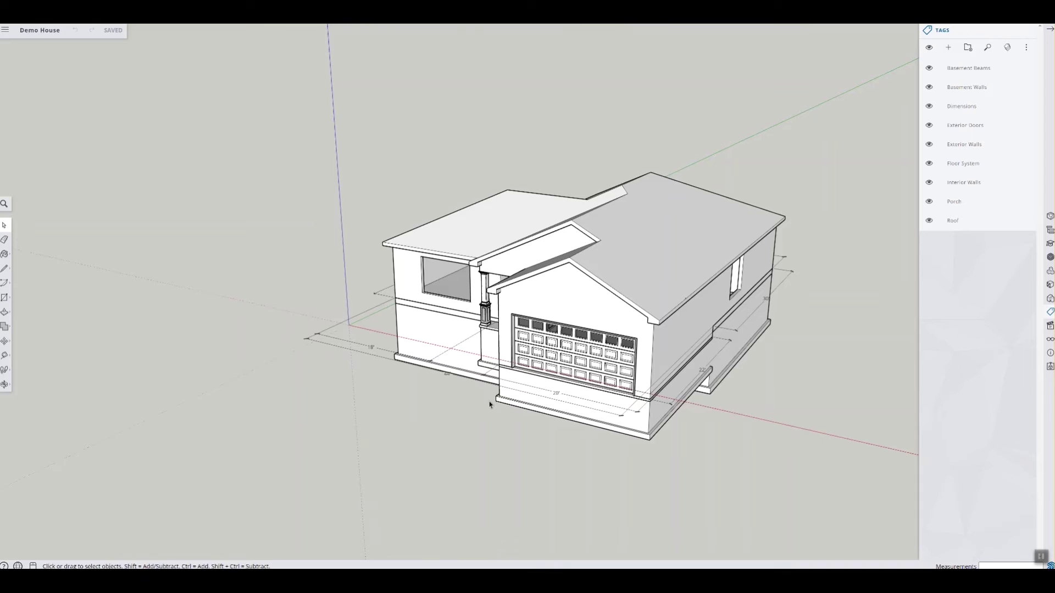
{"action": "middle_click_drag", "start_coordinate": [490, 405], "coordinate": [638, 308]}
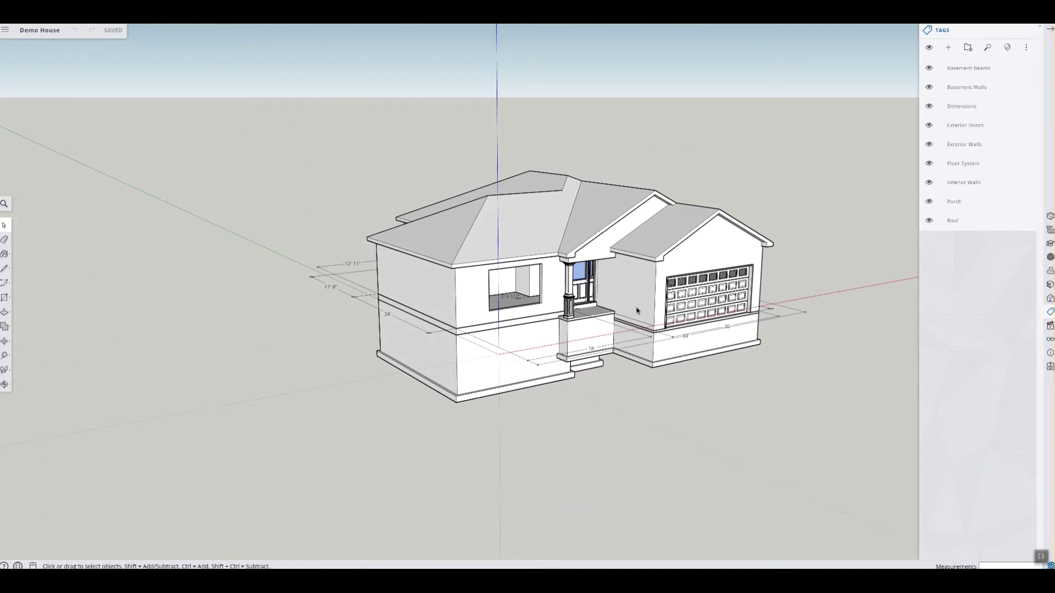
{"action": "scroll", "coordinate": [609, 328], "scroll_direction": "down", "scroll_amount": 3}
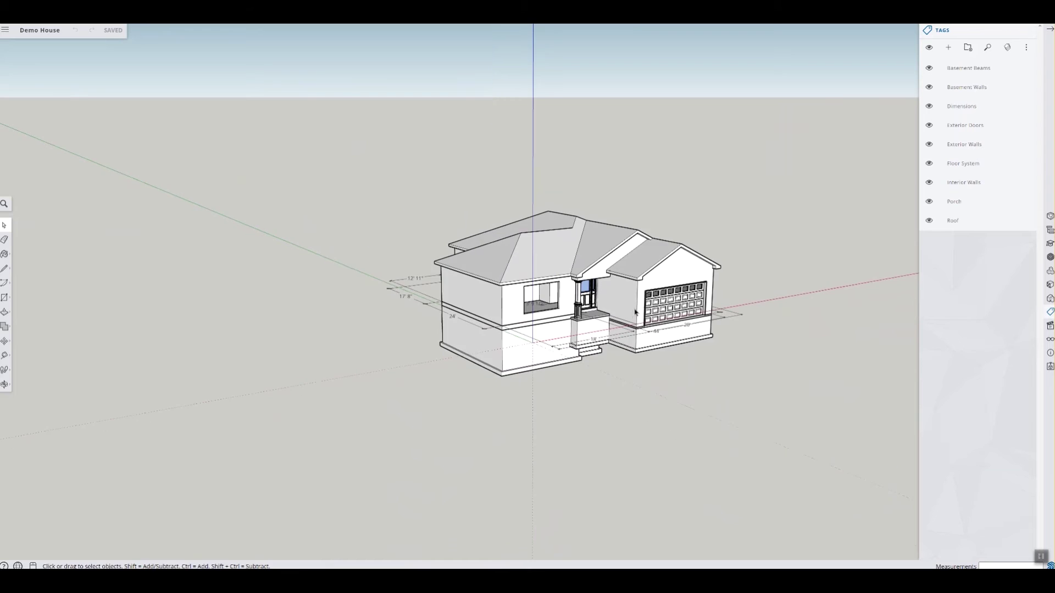
{"action": "middle_click_drag", "start_coordinate": [600, 315], "coordinate": [689, 302]}
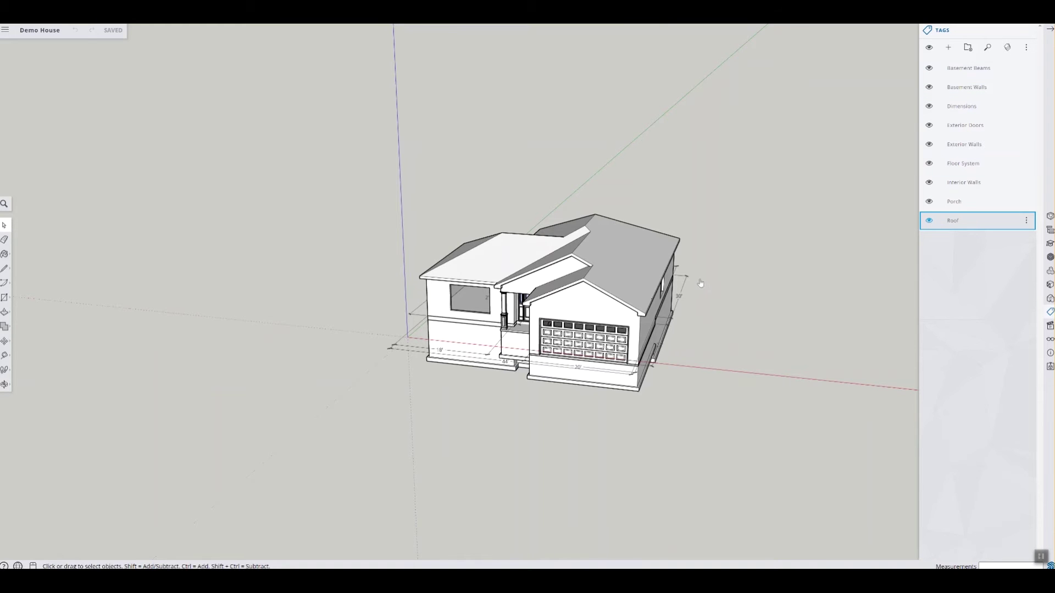
{"action": "middle_click_drag", "start_coordinate": [605, 268], "coordinate": [614, 373]}
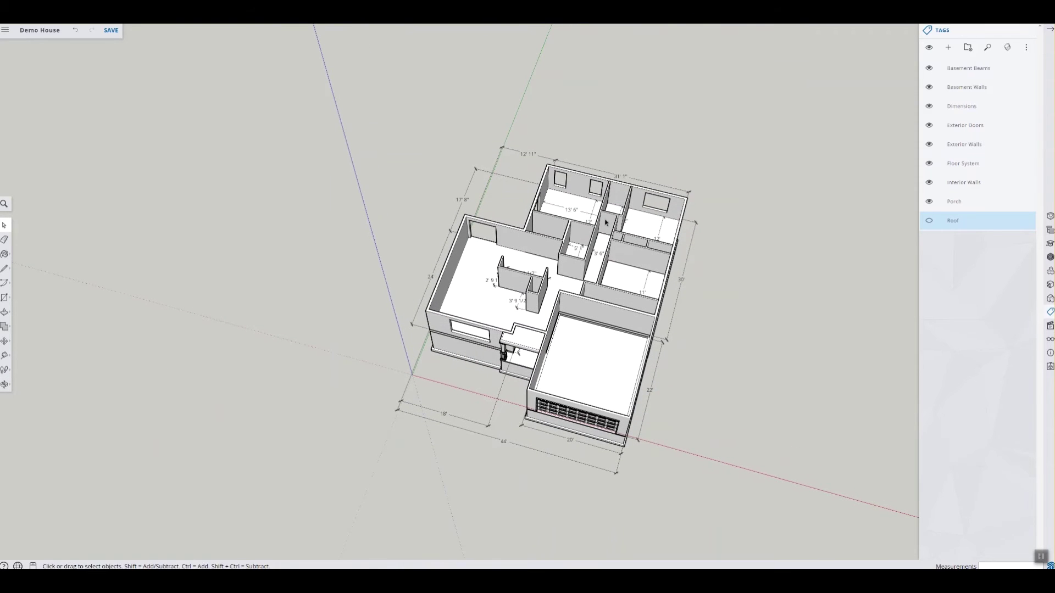
Hide the Porch and Basement Walls tags, show the Roof again, and orbit to eye level
{"action": "left_click", "coordinate": [929, 202]}
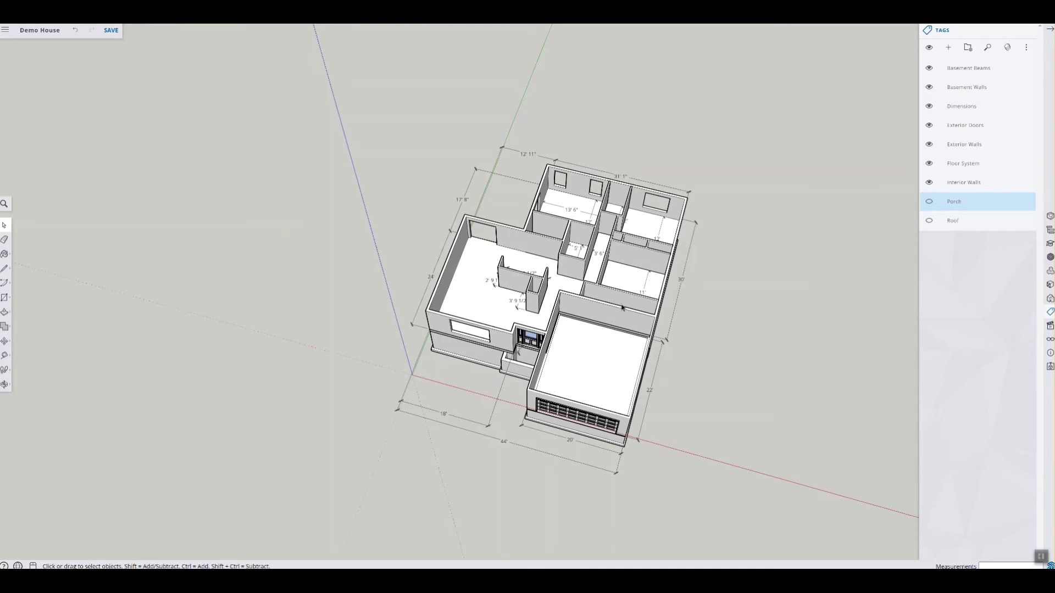
{"action": "left_click", "coordinate": [929, 221]}
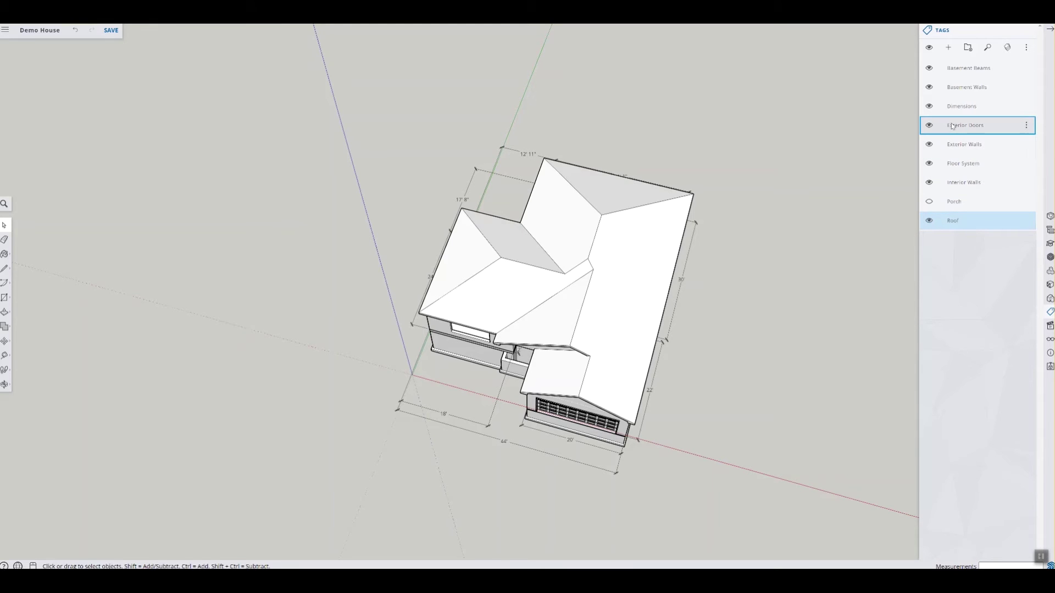
{"action": "left_click", "coordinate": [929, 87]}
{"action": "middle_click_drag", "start_coordinate": [754, 276], "coordinate": [770, 181]}
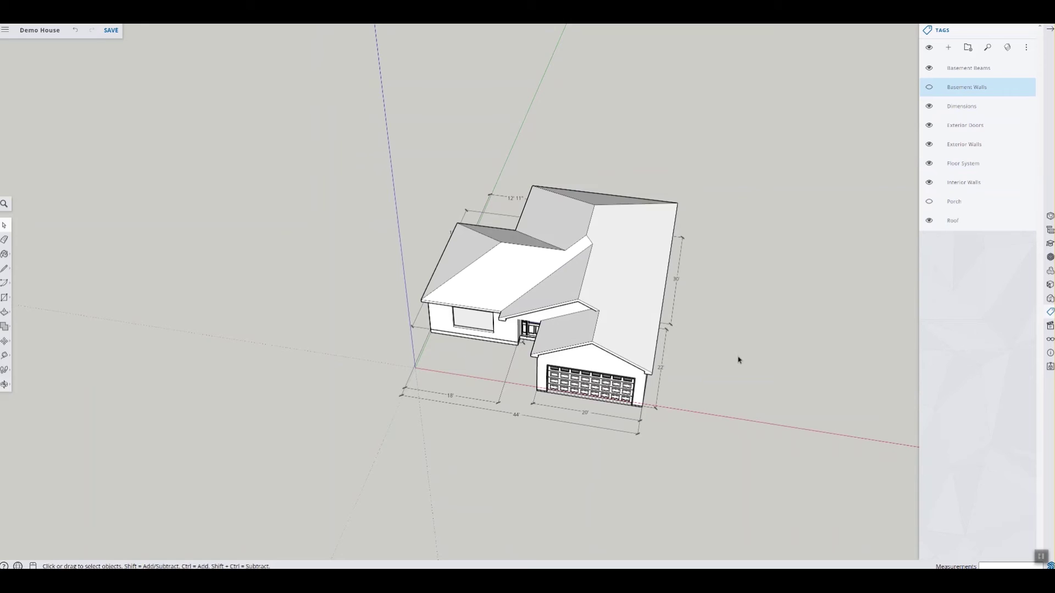
{"action": "middle_click_drag", "start_coordinate": [738, 360], "coordinate": [701, 306]}
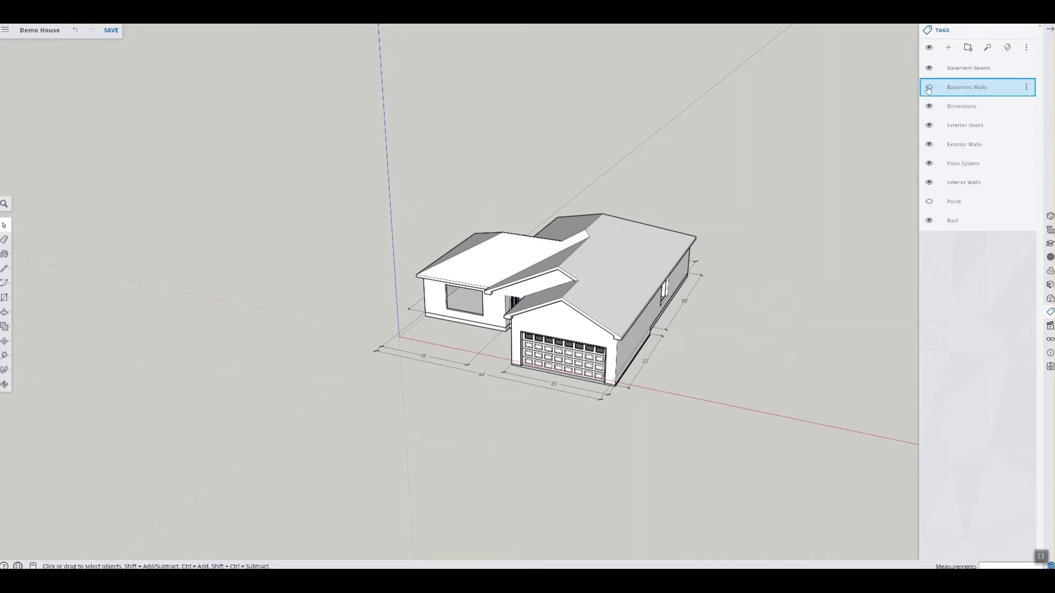
Show the Basement Walls again, orbit to the house's opposite side, and open the main menu
{"action": "left_click", "coordinate": [929, 88]}
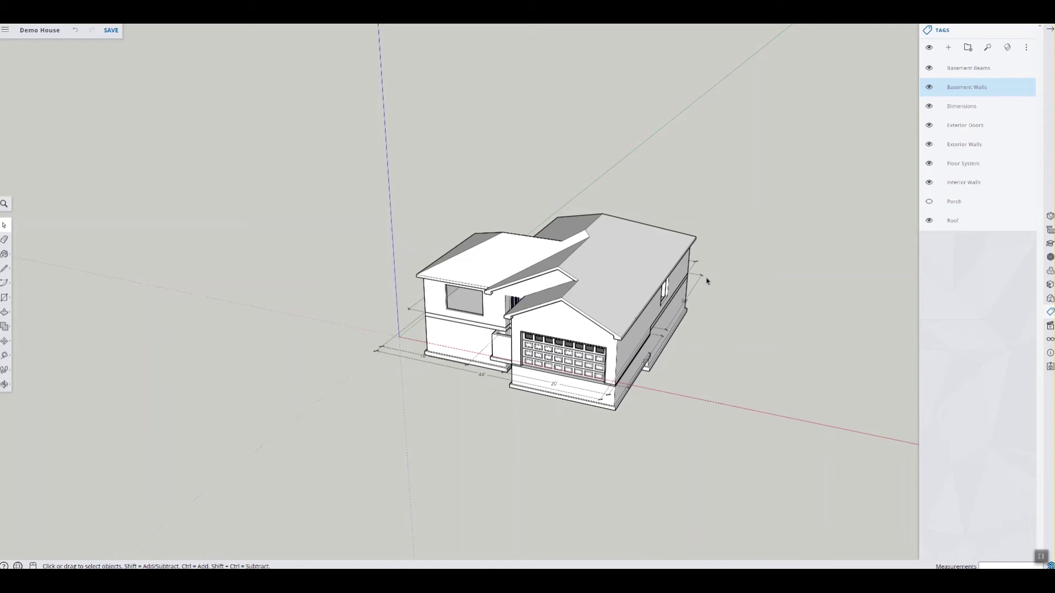
{"action": "middle_click_drag", "start_coordinate": [702, 306], "coordinate": [671, 373]}
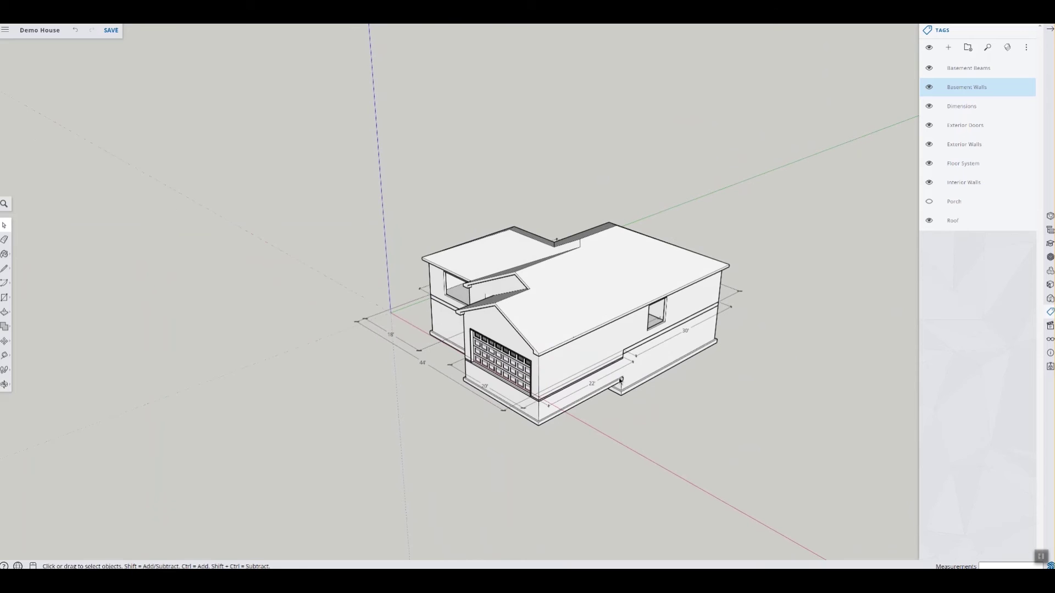
{"action": "middle_click_drag", "start_coordinate": [720, 317], "coordinate": [742, 286]}
{"action": "left_click", "coordinate": [5, 31]}
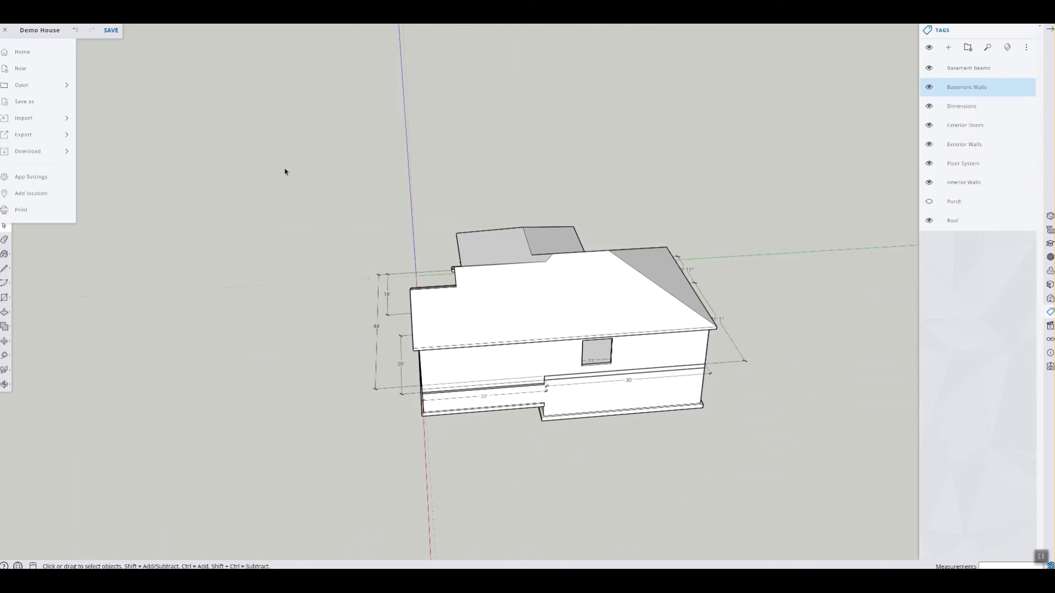
Leave Demo House without saving changes and open Sample Video House
{"action": "left_click", "coordinate": [35, 70]}
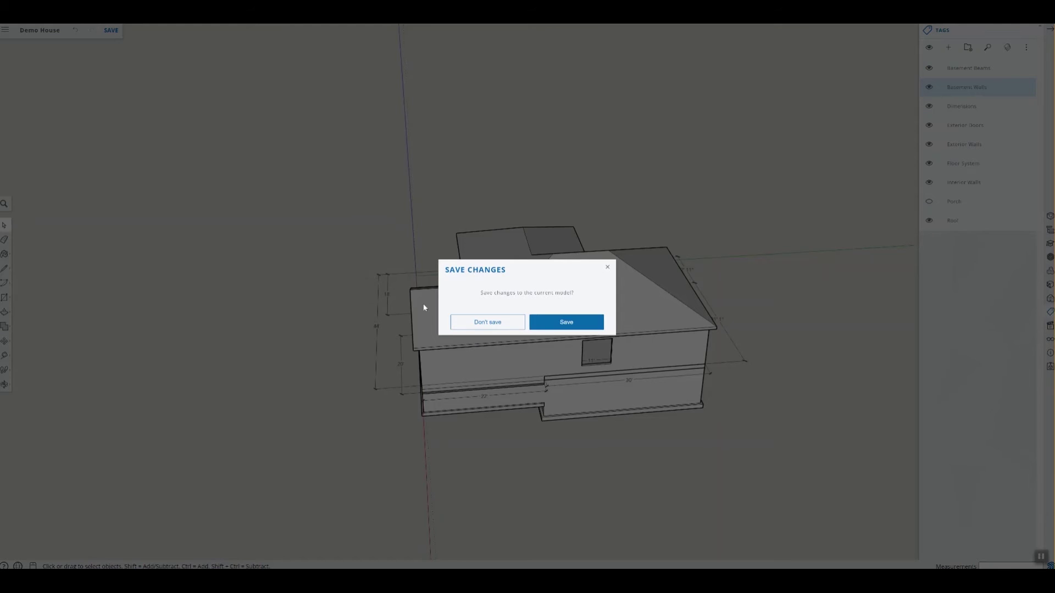
{"action": "left_click", "coordinate": [488, 322]}
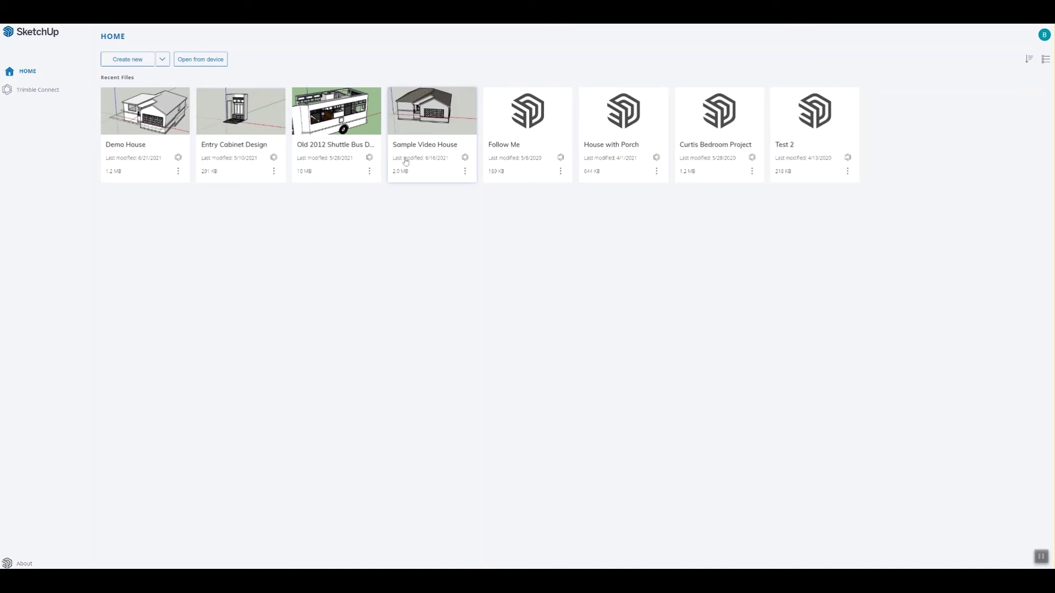
{"action": "left_click", "coordinate": [434, 125]}
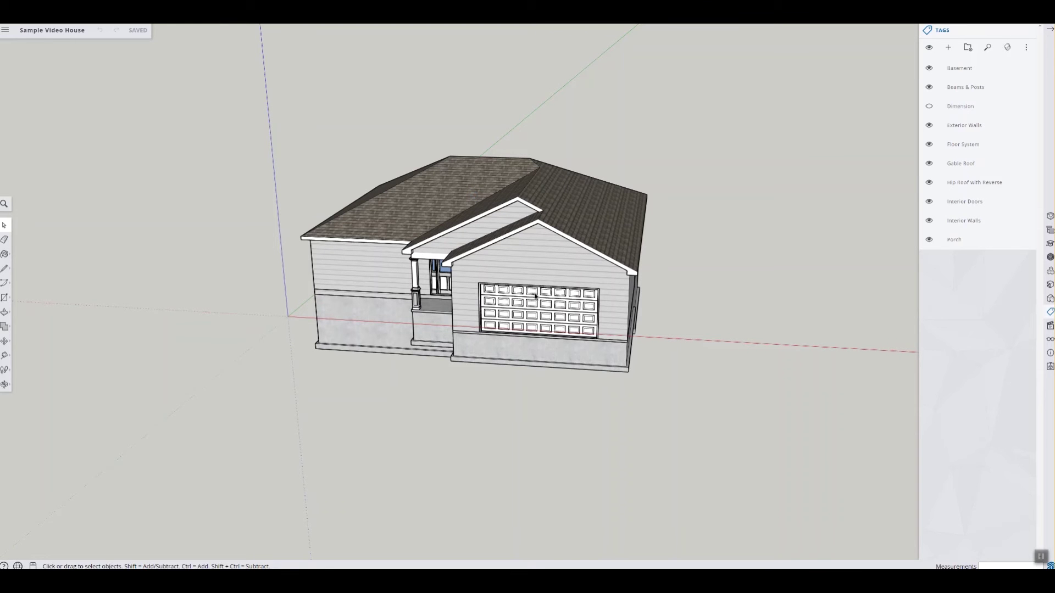
Orbit Sample Video House to a frontal view, then return to the Home page
{"action": "middle_click_drag", "start_coordinate": [542, 290], "coordinate": [495, 203]}
{"action": "left_click", "coordinate": [5, 30]}
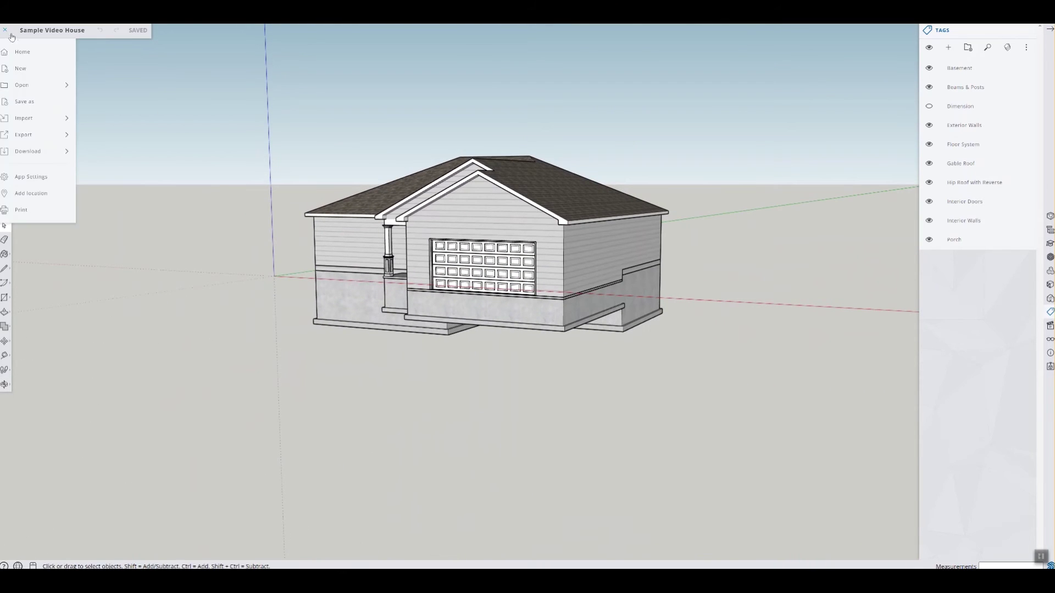
{"action": "left_click", "coordinate": [27, 53]}
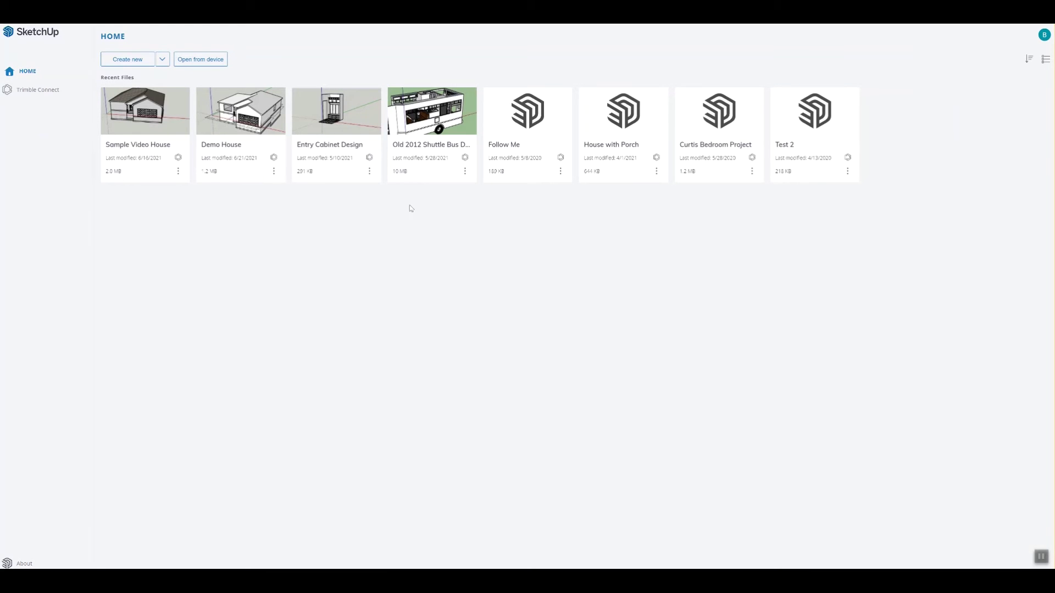
Reopen the Demo House model from the Home page's recent files
{"action": "left_click", "coordinate": [260, 138]}
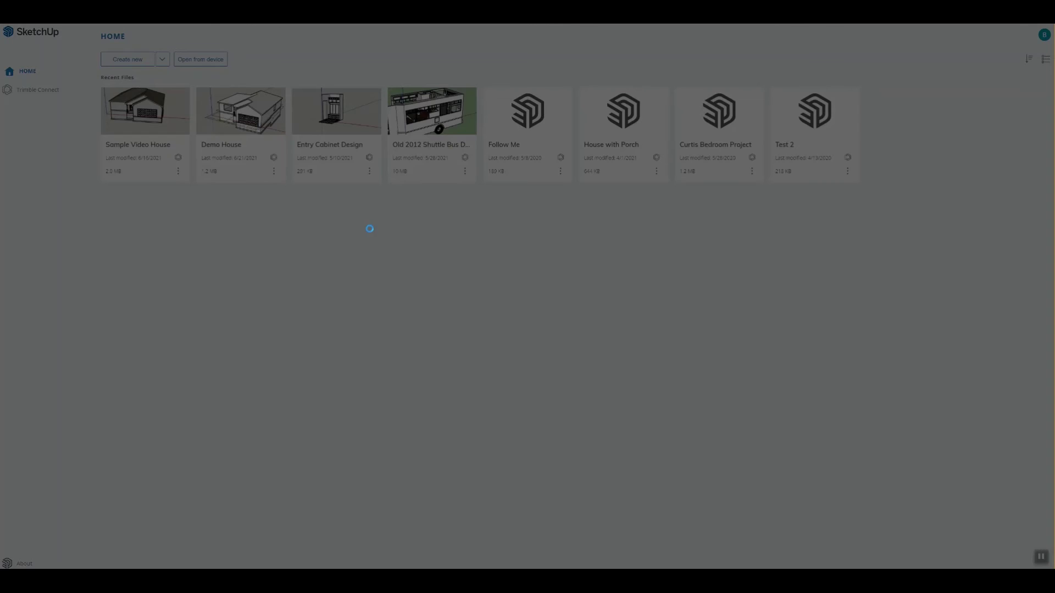